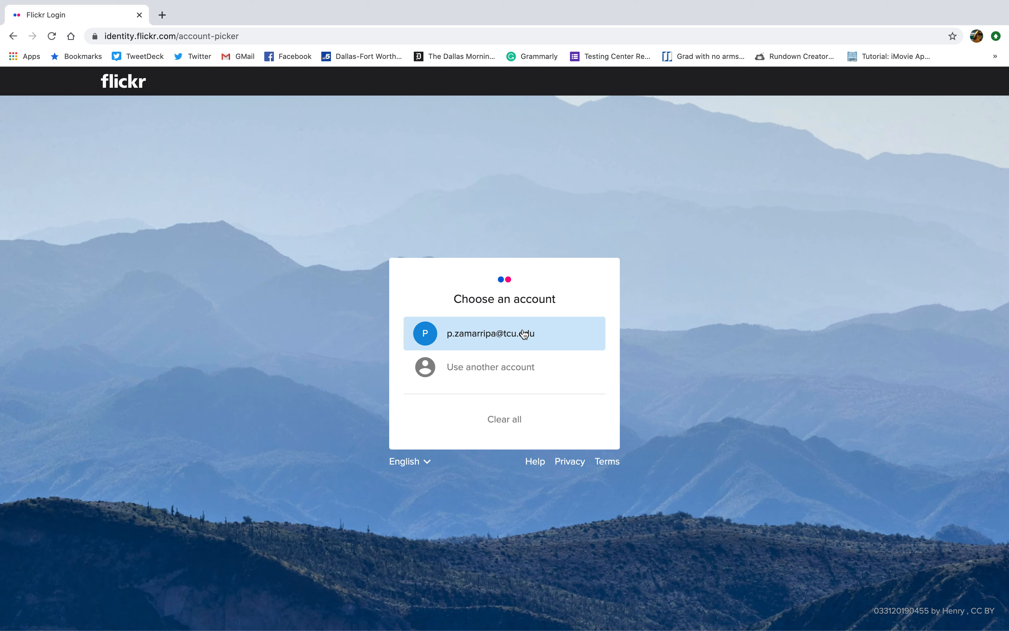
# Sign in to Flickr with the saved account and open your photostream of two couple photos.
pyautogui.click(524, 333)
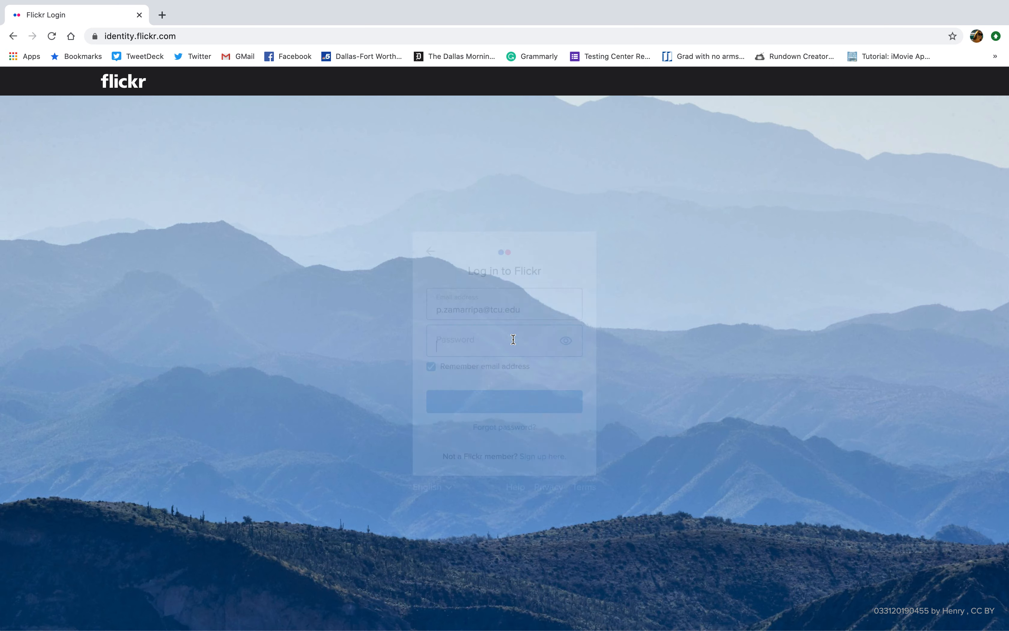
pyautogui.click(514, 407)
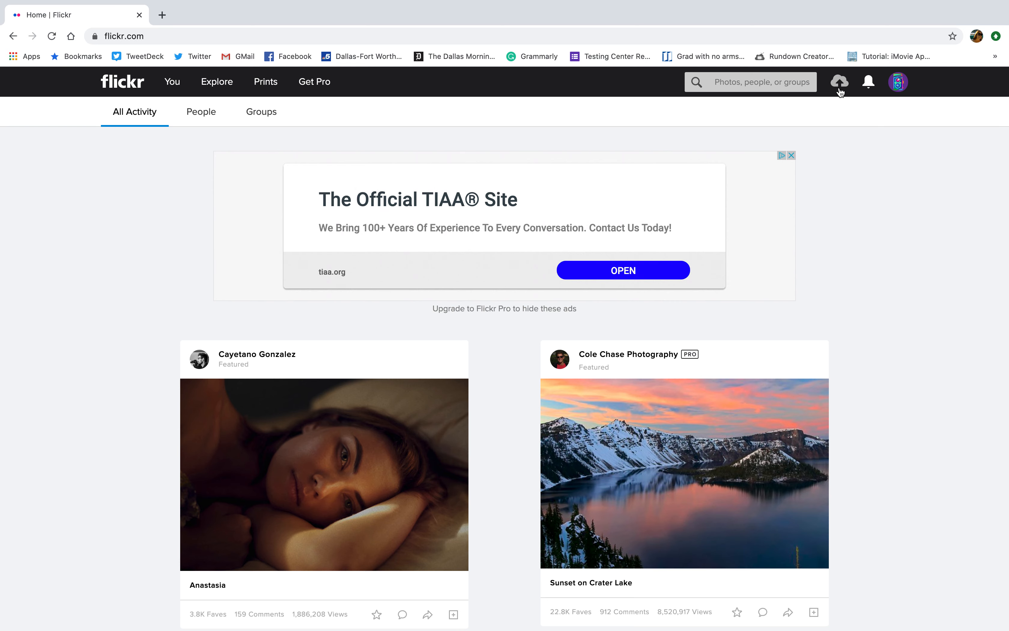
pyautogui.click(840, 83)
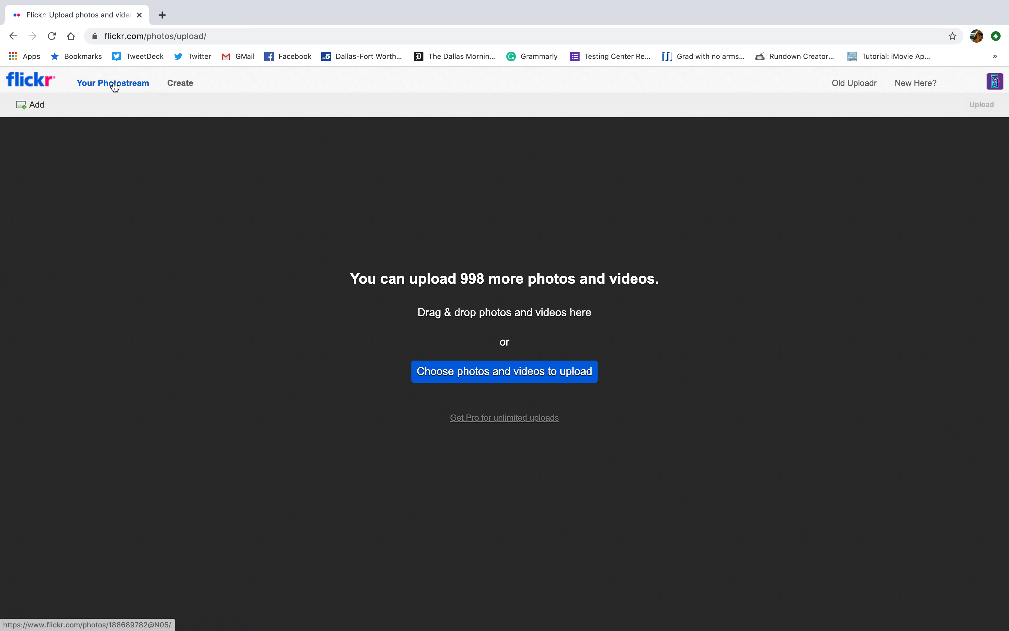
pyautogui.click(123, 84)
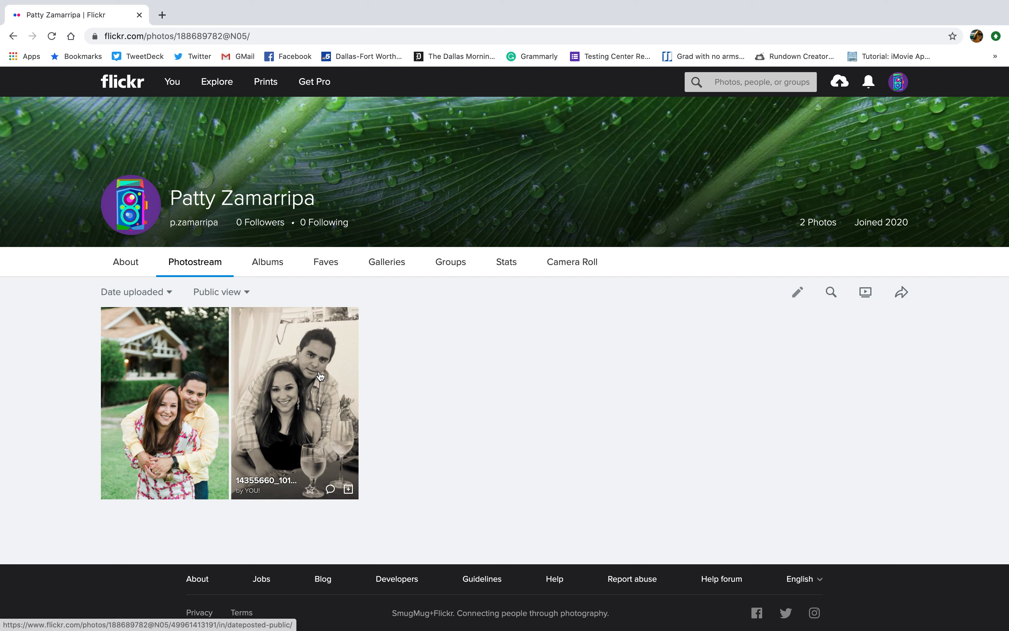
# Copy the garden couple photo's page URL, then move on to the sepia photo and copy its URL.
pyautogui.click(154, 354)
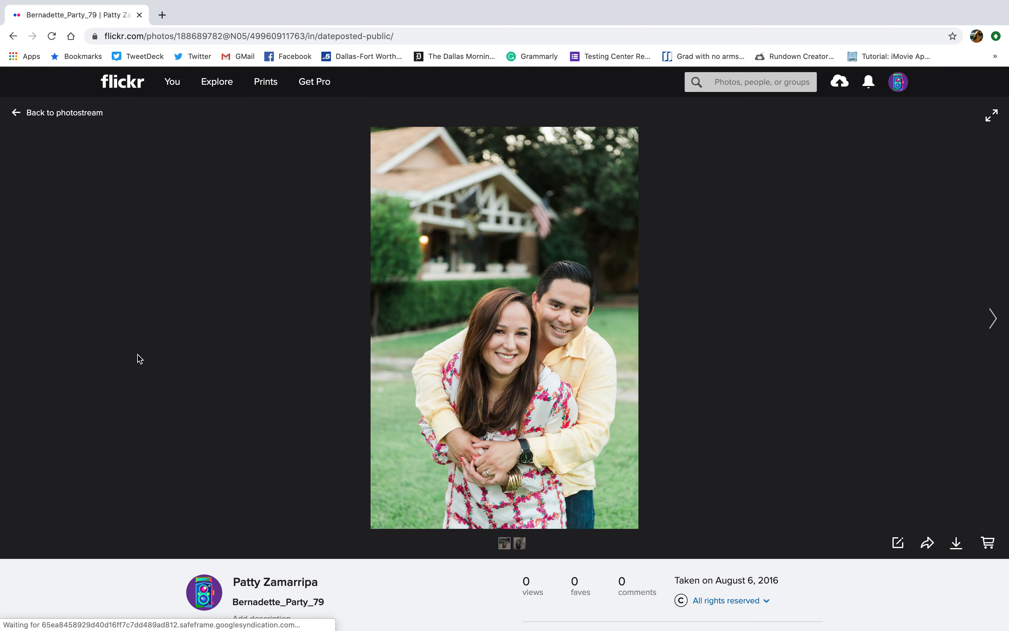
pyautogui.click(243, 37)
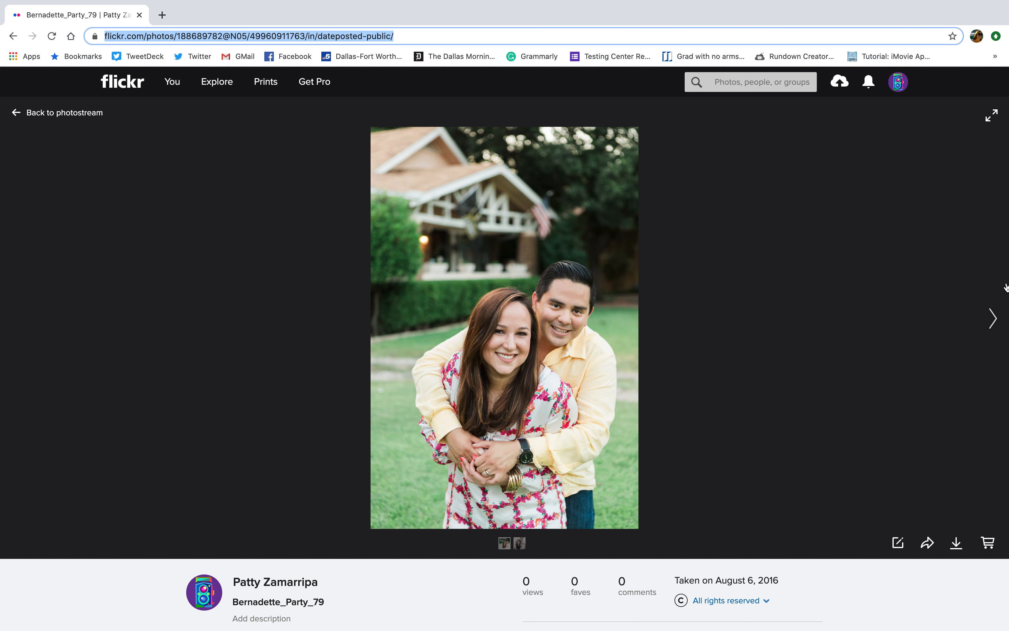
pyautogui.click(988, 312)
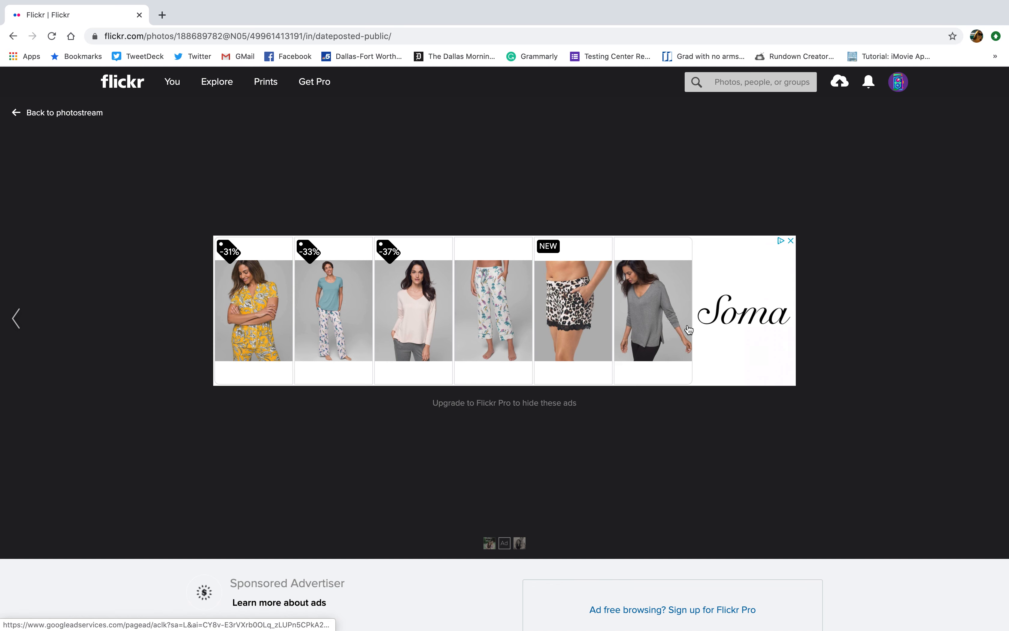
pyautogui.click(50, 304)
pyautogui.click(992, 317)
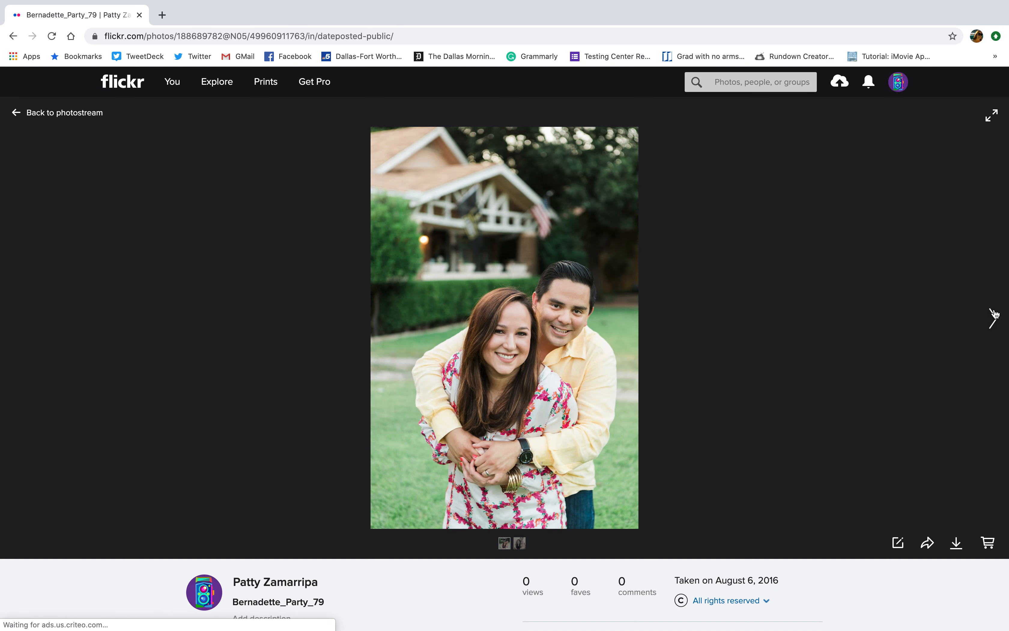
pyautogui.click(346, 37)
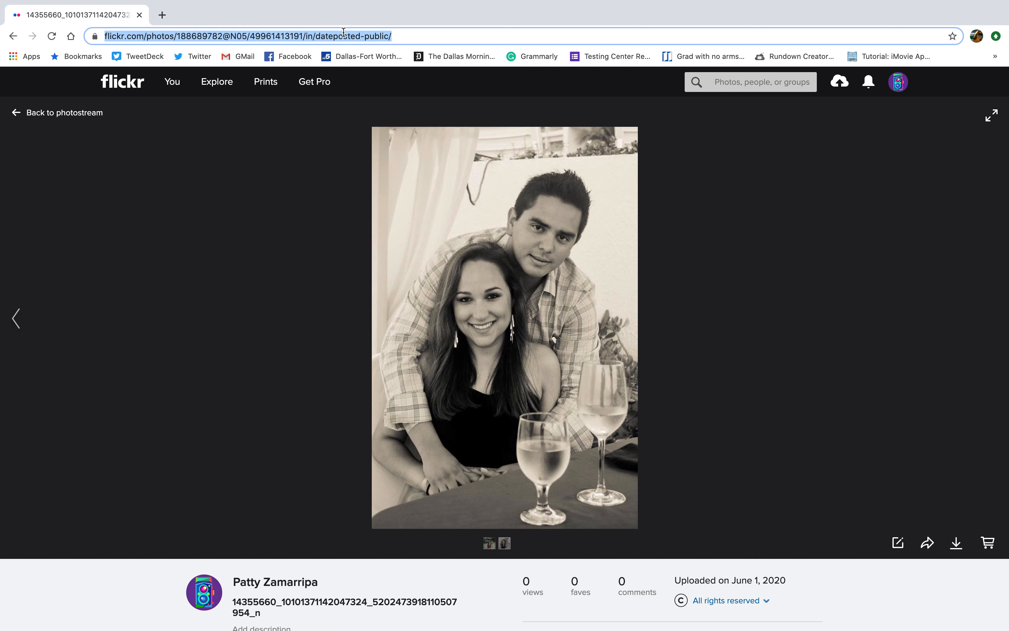
pyautogui.click(162, 15)
# Search Google for 'juxstapose knight lab' and open the JuxtaposeJS - Knight Lab site.
pyautogui.write('j')
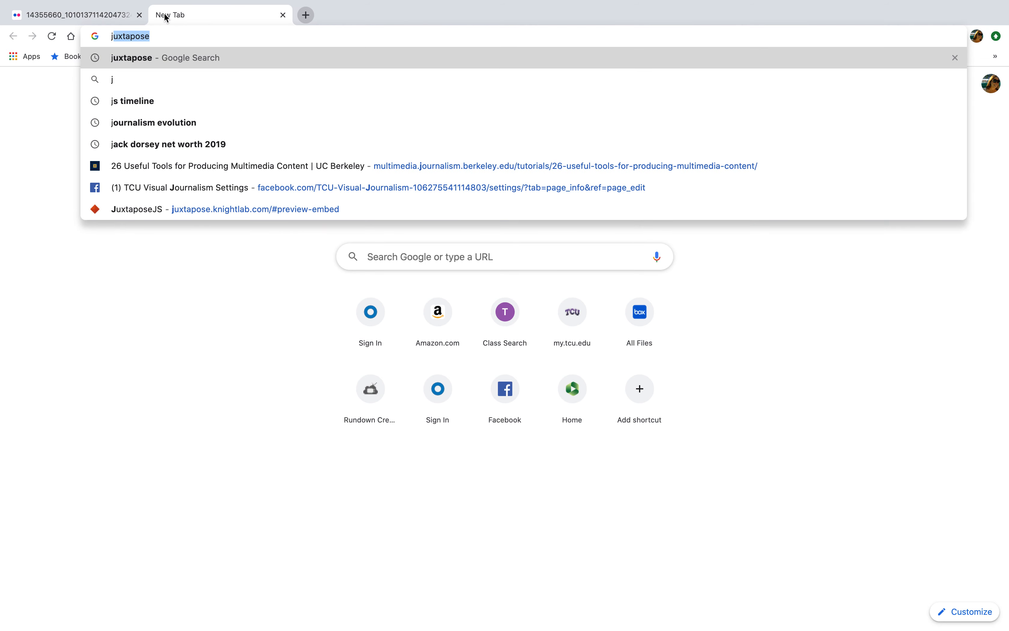
pyautogui.write('uxstapose ')
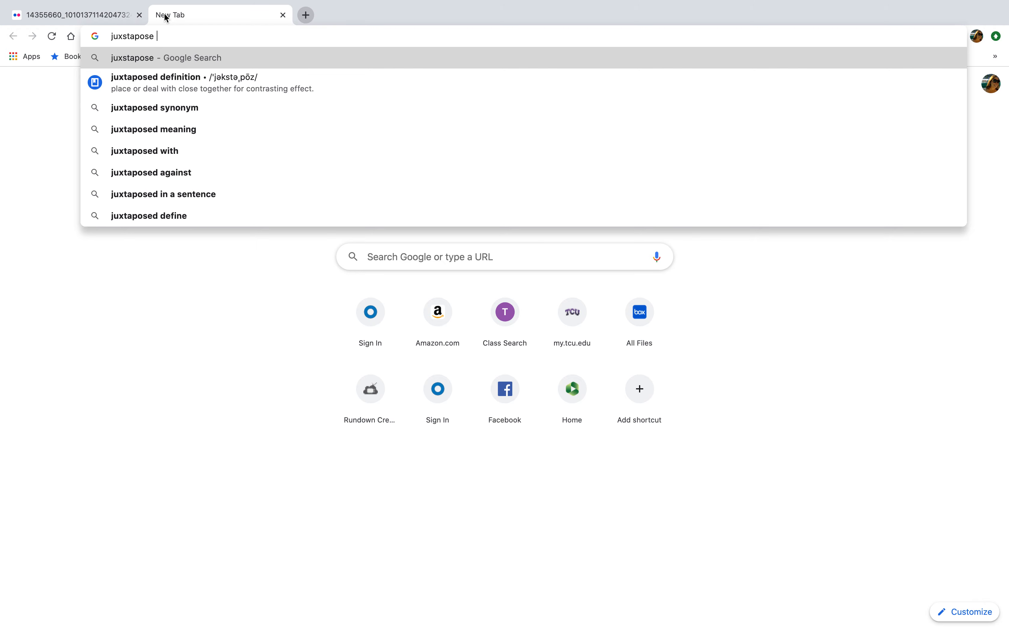
pyautogui.write('knight lab')
pyautogui.press('Return')
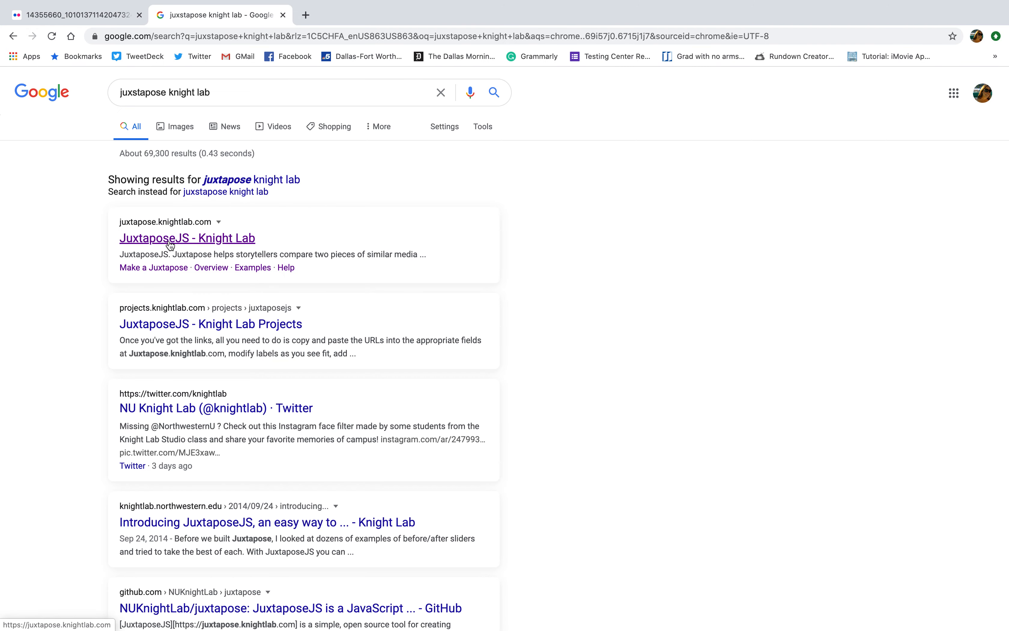
pyautogui.click(191, 241)
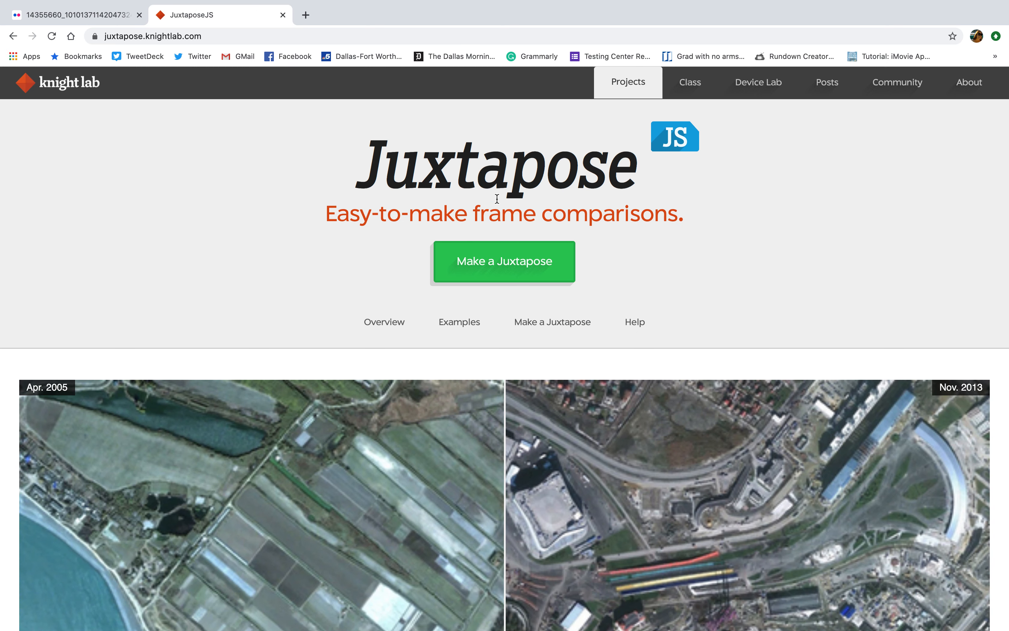
# Replace the sample left image with the sepia Flickr URL, labelled 'September 2014', credit 'Unknown'.
pyautogui.click(491, 263)
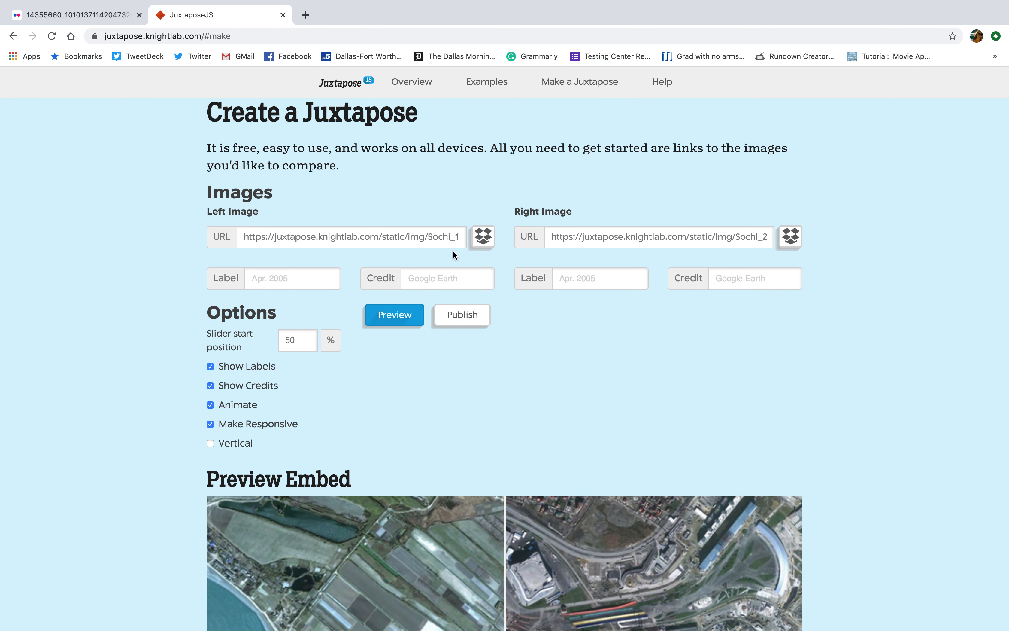
pyautogui.tripleClick(396, 237)
pyautogui.press('BackSpace')
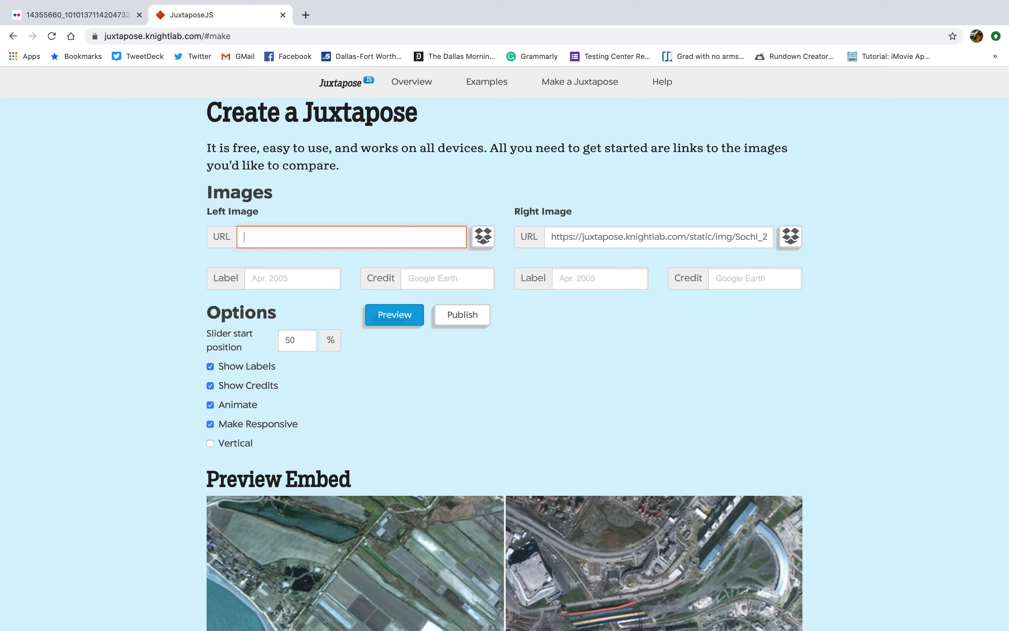
pyautogui.press('super+v')
pyautogui.click(293, 282)
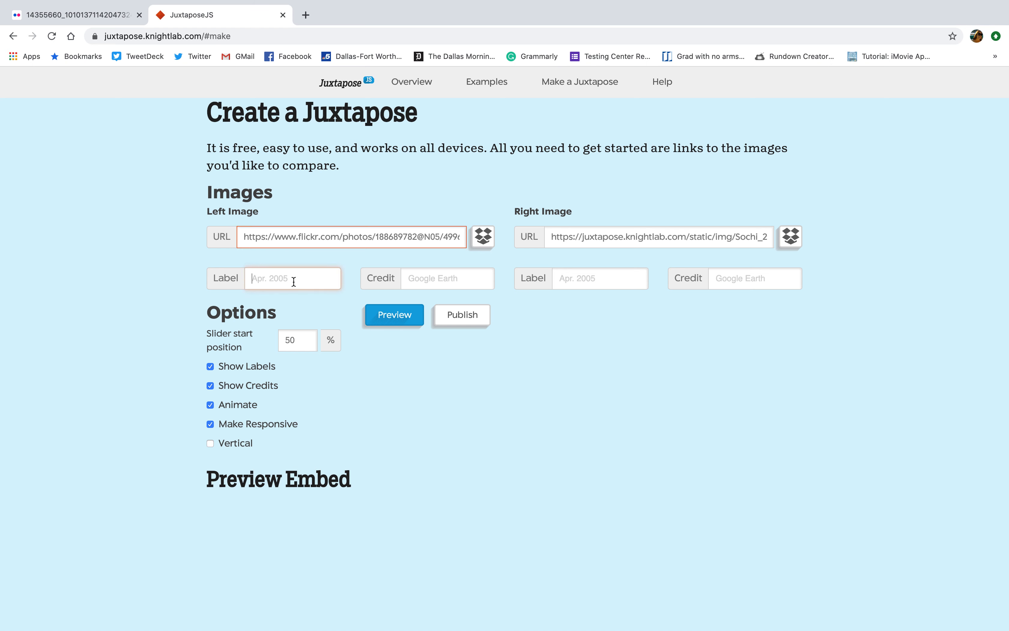
pyautogui.write('a')
pyautogui.press('BackSpace')
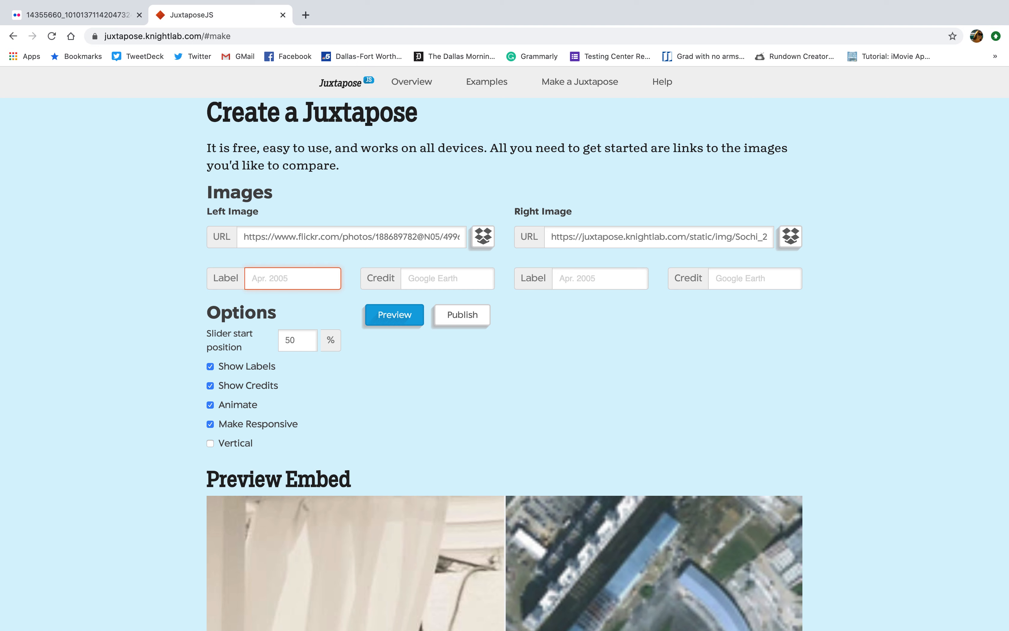
pyautogui.write('September 2014')
pyautogui.click(471, 283)
pyautogui.write('Unknown')
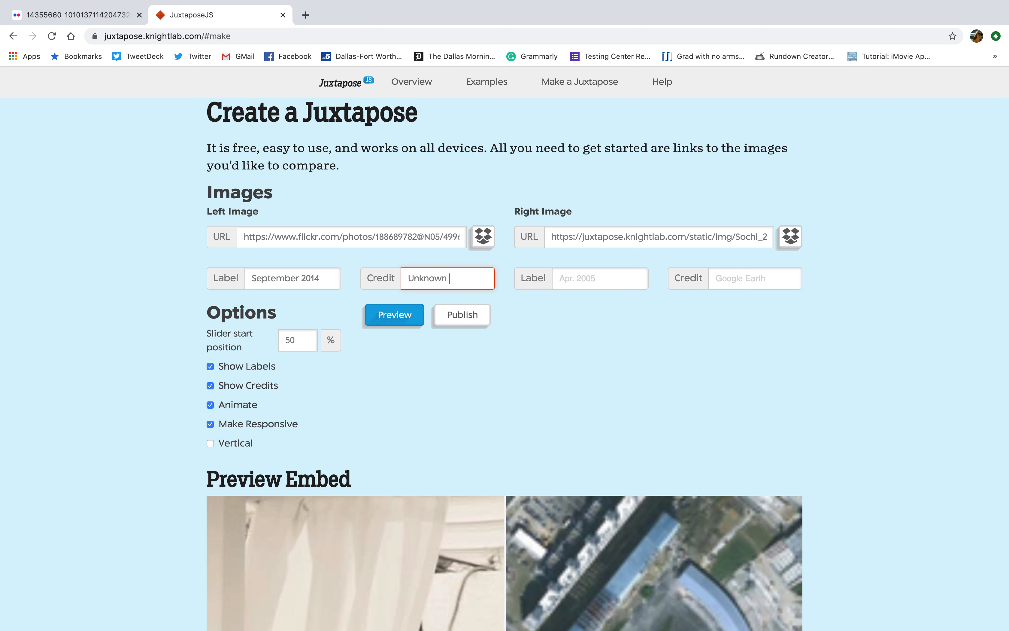
# Copy the garden couple photo's URL from the Flickr tab.
pyautogui.click(72, 18)
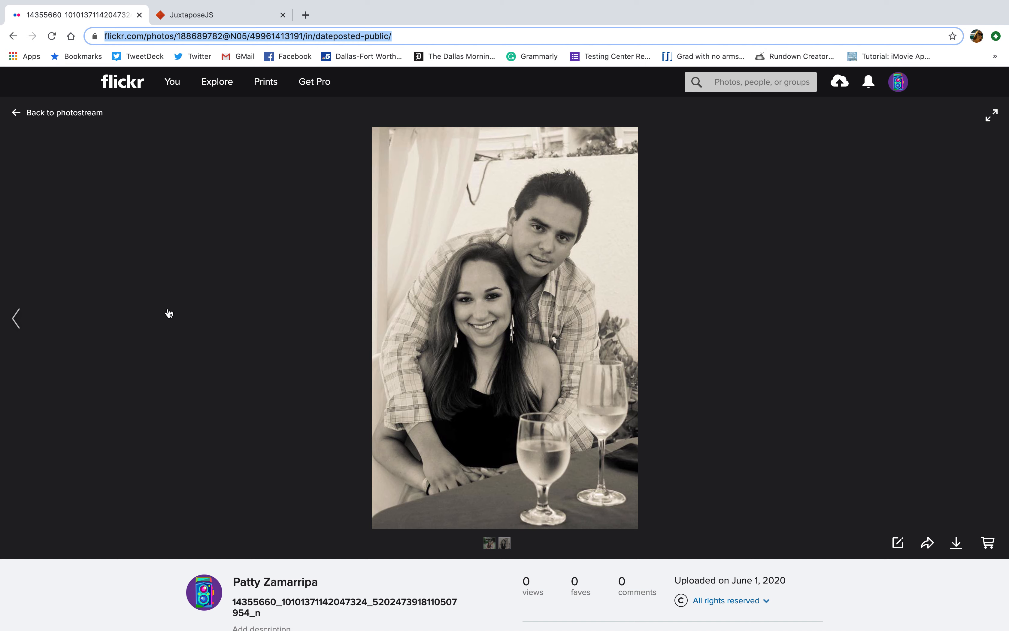
pyautogui.click(18, 317)
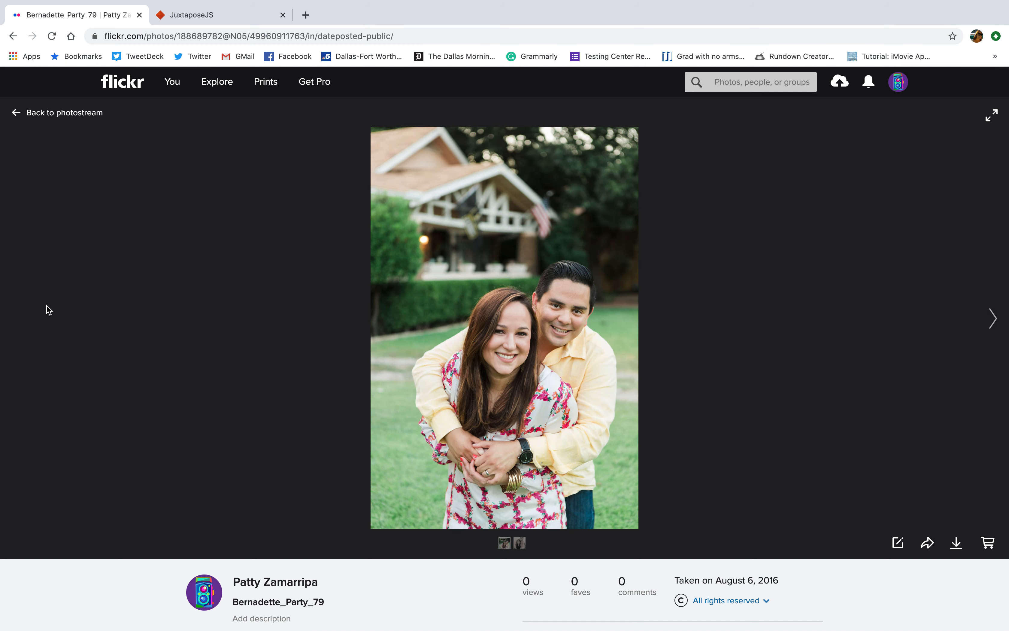
pyautogui.click(330, 39)
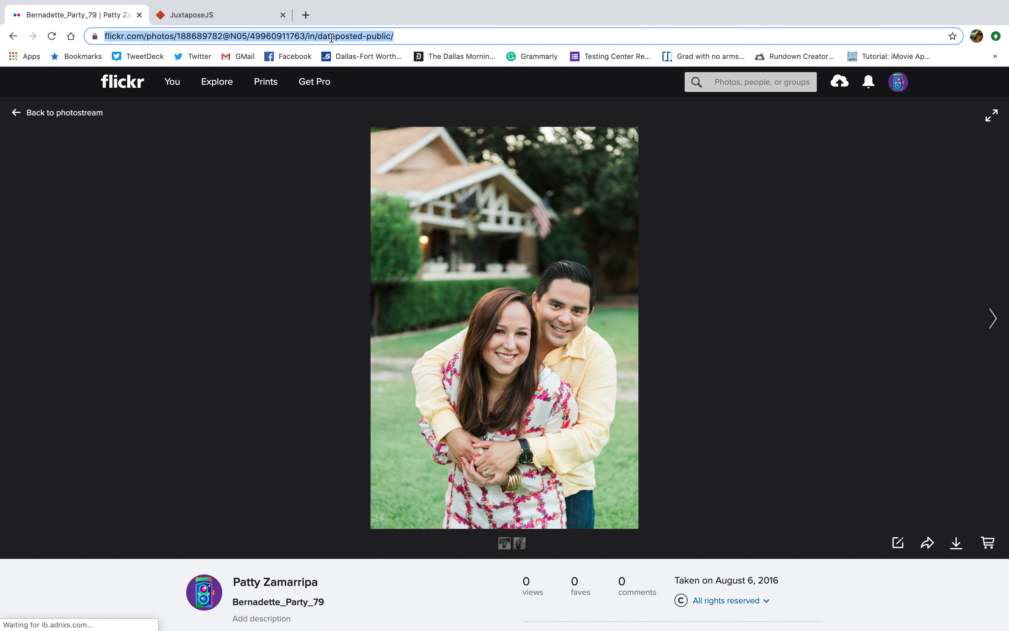
pyautogui.click(191, 17)
# Paste the garden photo URL as the right image, labelled 'August 2017', credit 'Unknown'.
pyautogui.click(650, 236)
pyautogui.tripleClick(650, 236)
pyautogui.press('BackSpace')
pyautogui.press('super+v')
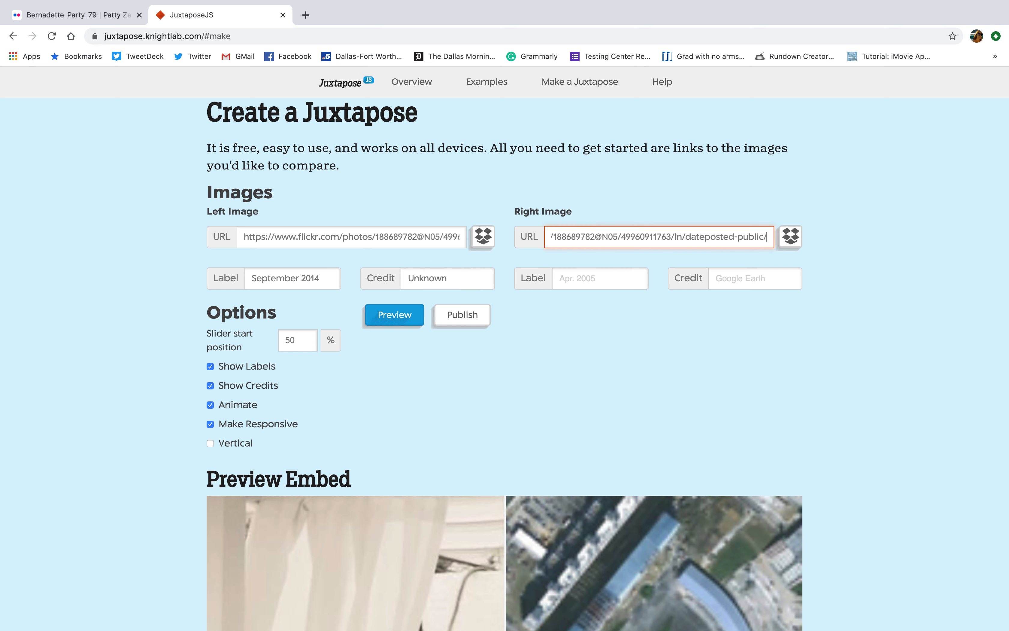
pyautogui.click(619, 285)
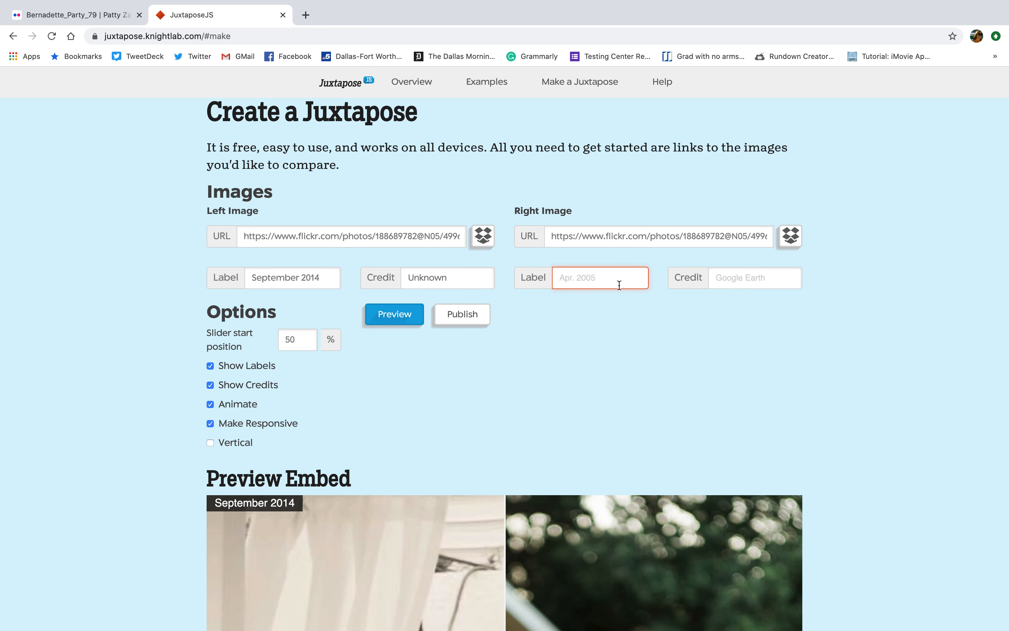
pyautogui.write('August 2017')
pyautogui.click(717, 279)
pyautogui.write('Unknown')
pyautogui.click(572, 341)
pyautogui.scroll(-6, 435, 393)
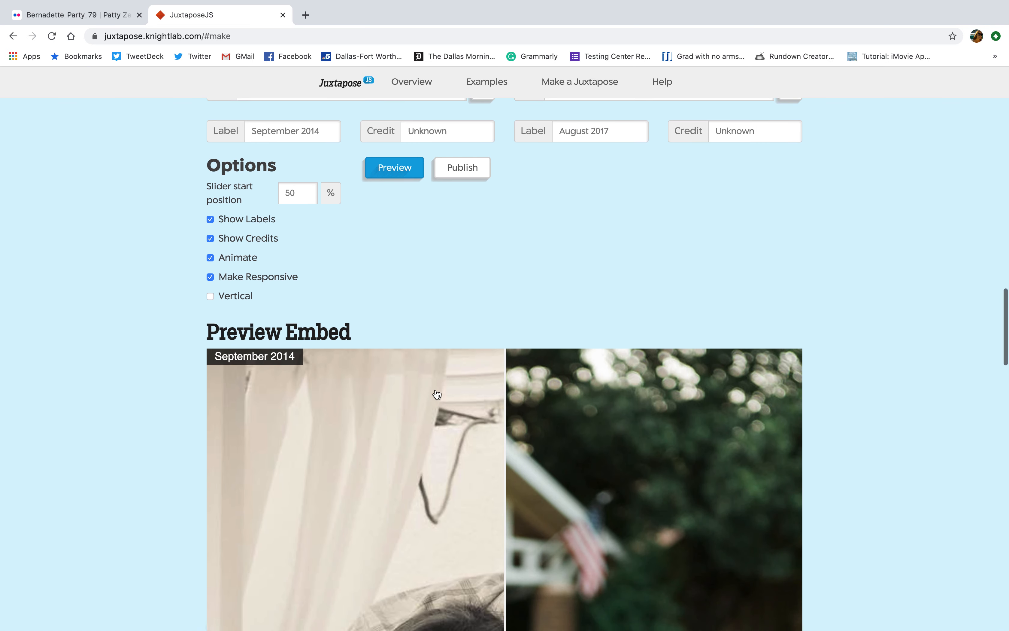
pyautogui.scroll(2, 435, 392)
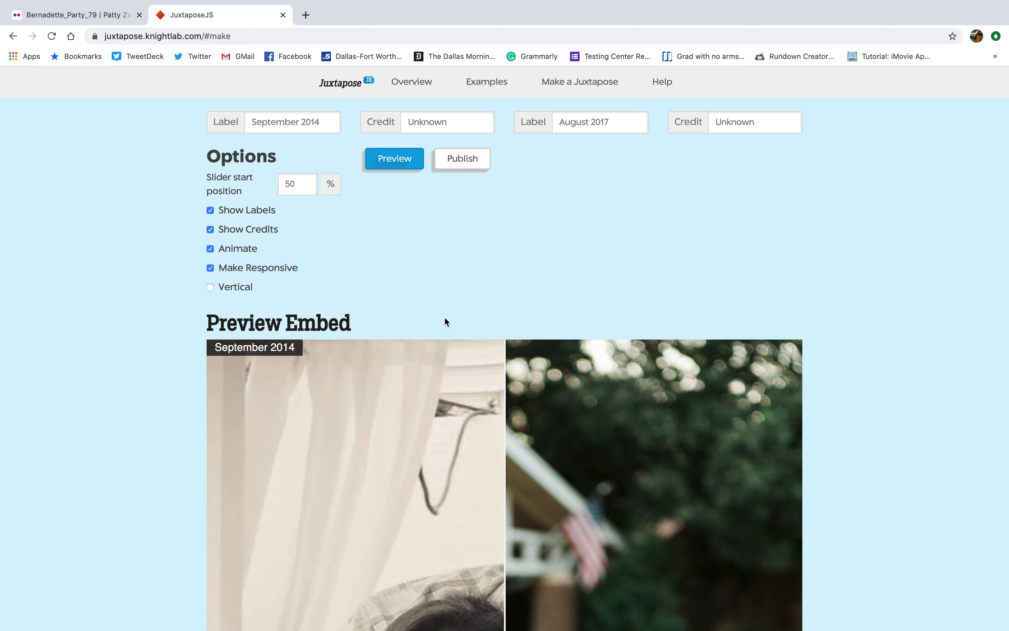
# Change the slider start position from 50 to 75.
pyautogui.moveTo(303, 184); pyautogui.dragTo(270, 183)
pyautogui.write('75')
pyautogui.click(405, 212)
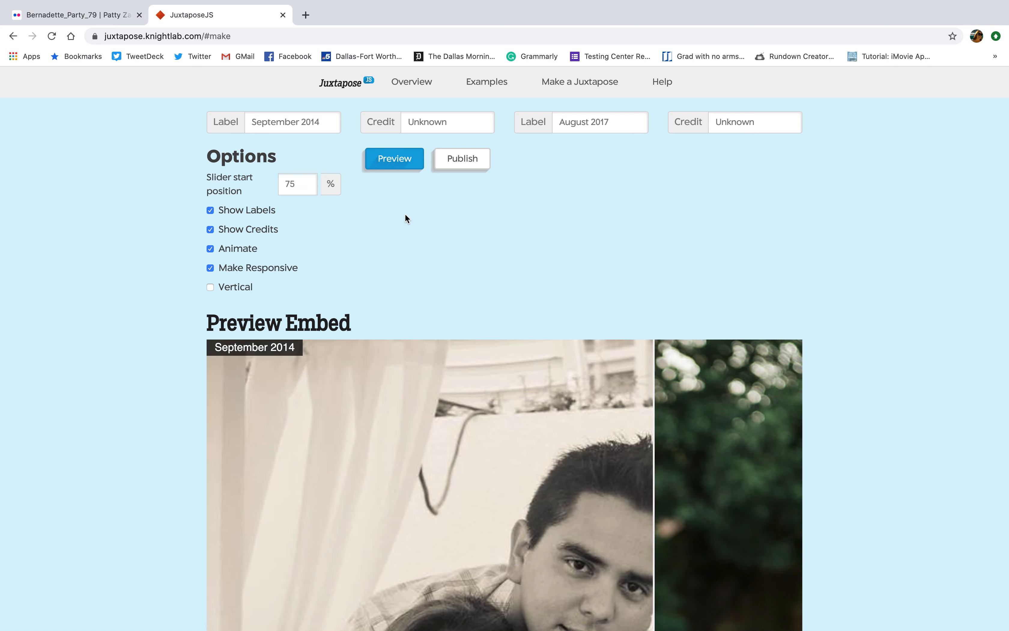
# Drag the preview divider to reveal more of the colour, then the black-and-white photo.
pyautogui.scroll(-6, 526, 327)
pyautogui.moveTo(654, 315); pyautogui.dragTo(513, 381)
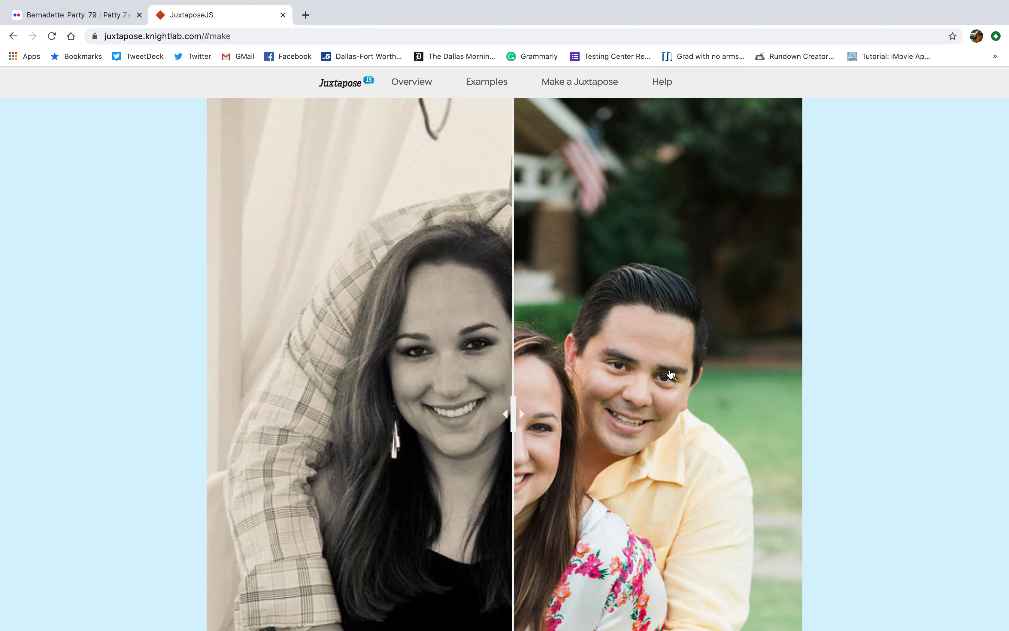
pyautogui.moveTo(512, 400); pyautogui.dragTo(466, 461)
pyautogui.scroll(15, 511, 433)
pyautogui.scroll(-10, 513, 429)
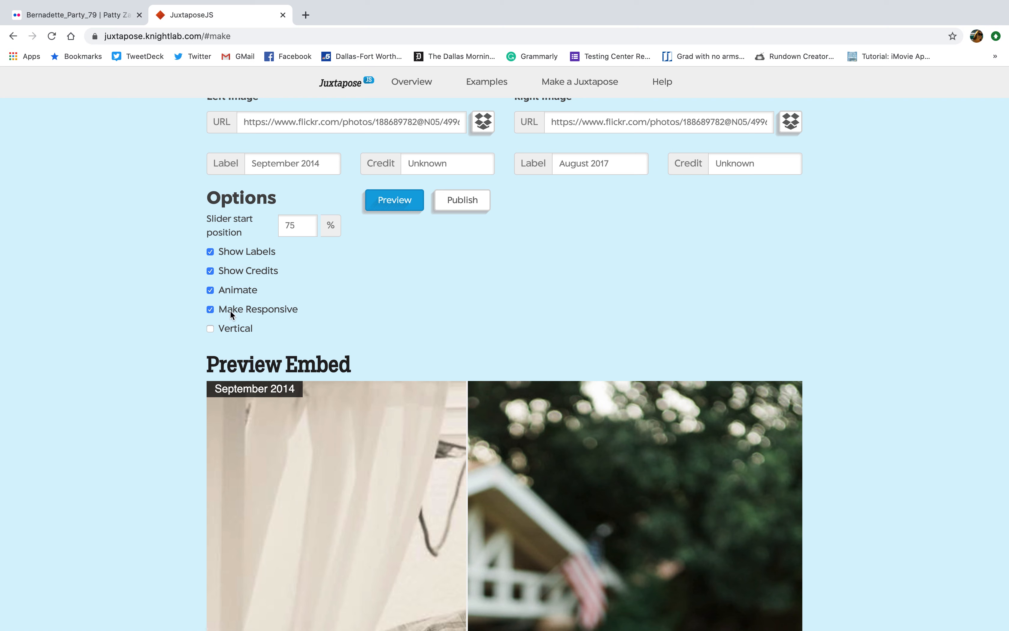
# Enable the Vertical option and drag the divider up and down in the preview.
pyautogui.click(211, 328)
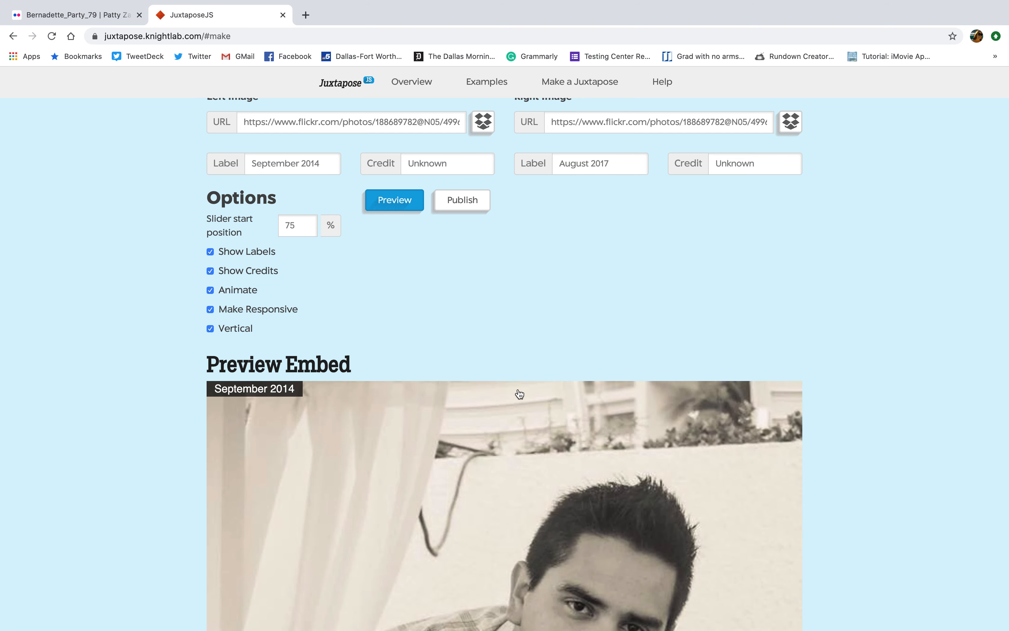
pyautogui.scroll(-15, 518, 394)
pyautogui.moveTo(557, 489); pyautogui.dragTo(595, 221)
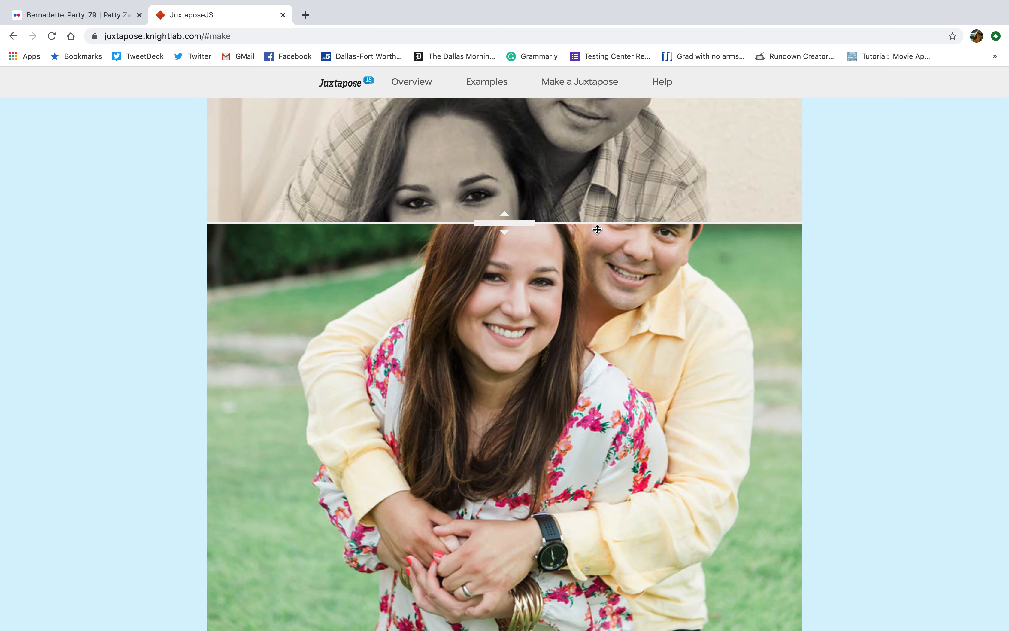
pyautogui.scroll(10, 592, 250)
pyautogui.scroll(-2, 554, 246)
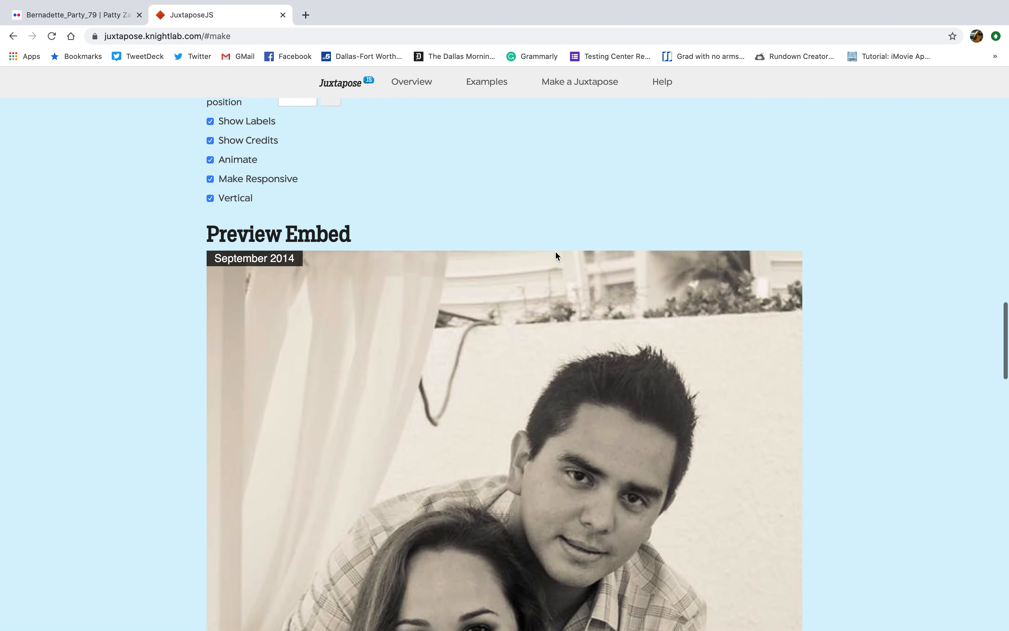
pyautogui.scroll(6, 421, 198)
# Refresh the preview and scroll through the vertical sepia-to-garden comparison.
pyautogui.click(418, 203)
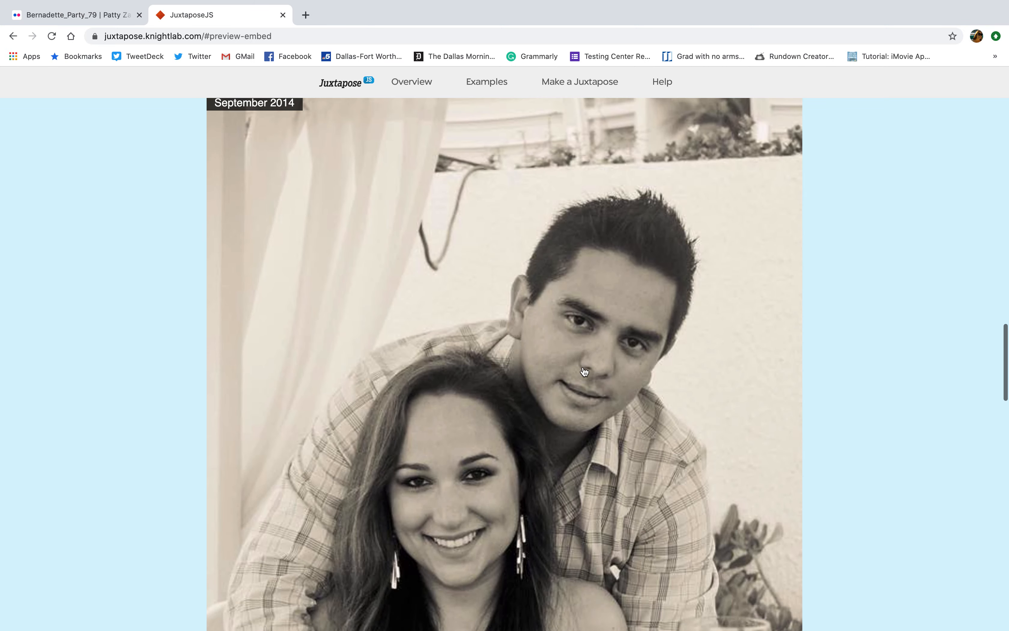
pyautogui.scroll(-15, 721, 388)
pyautogui.scroll(15, 723, 389)
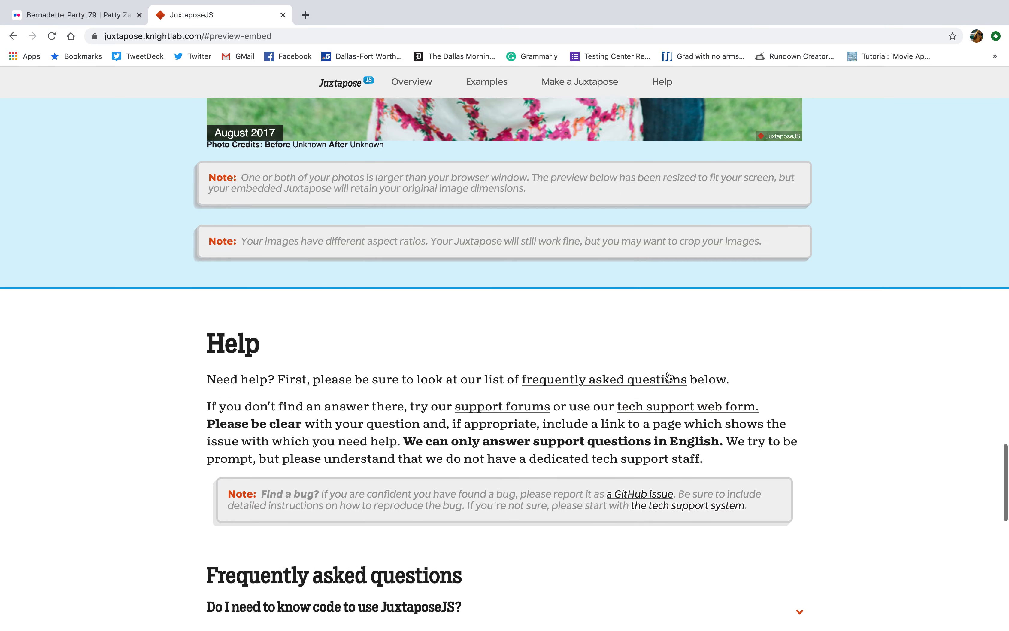
pyautogui.scroll(-10, 659, 366)
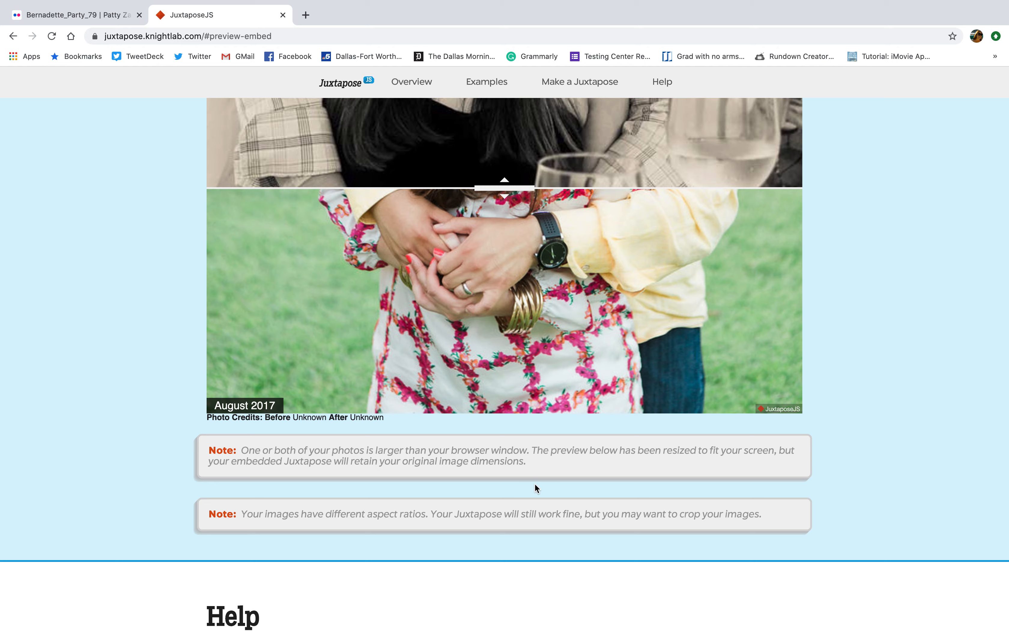
pyautogui.scroll(15, 535, 487)
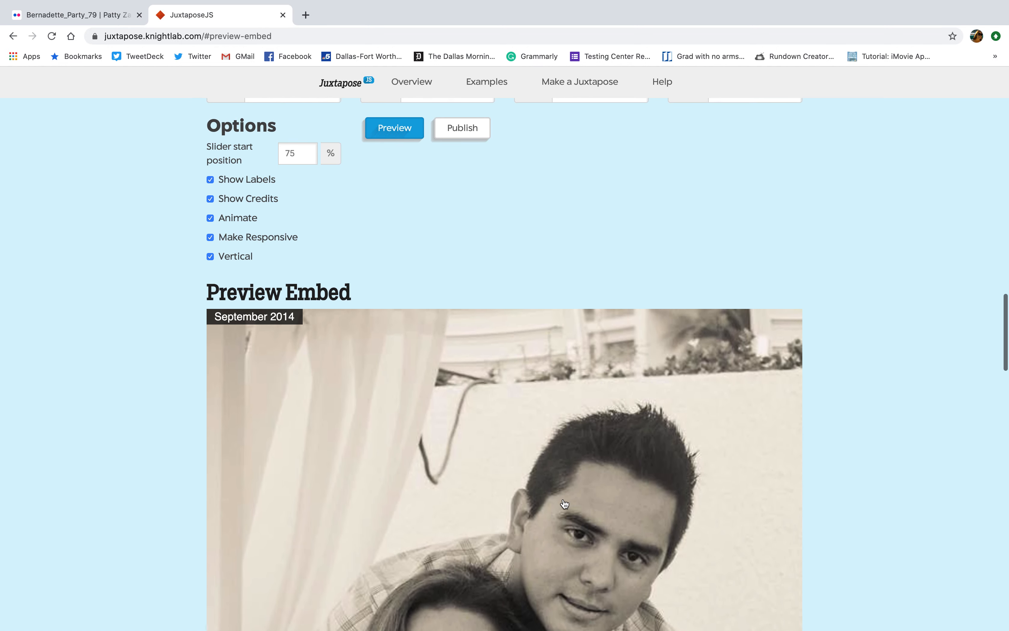
pyautogui.scroll(5, 564, 504)
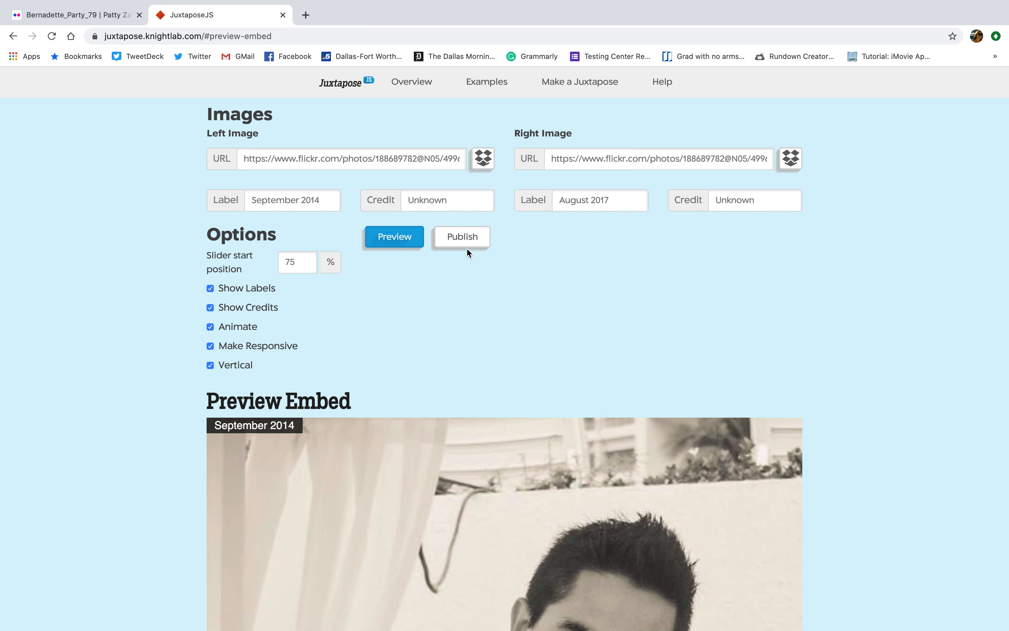
# Publish the juxtapose and select the full share link URL to copy it.
pyautogui.click(459, 242)
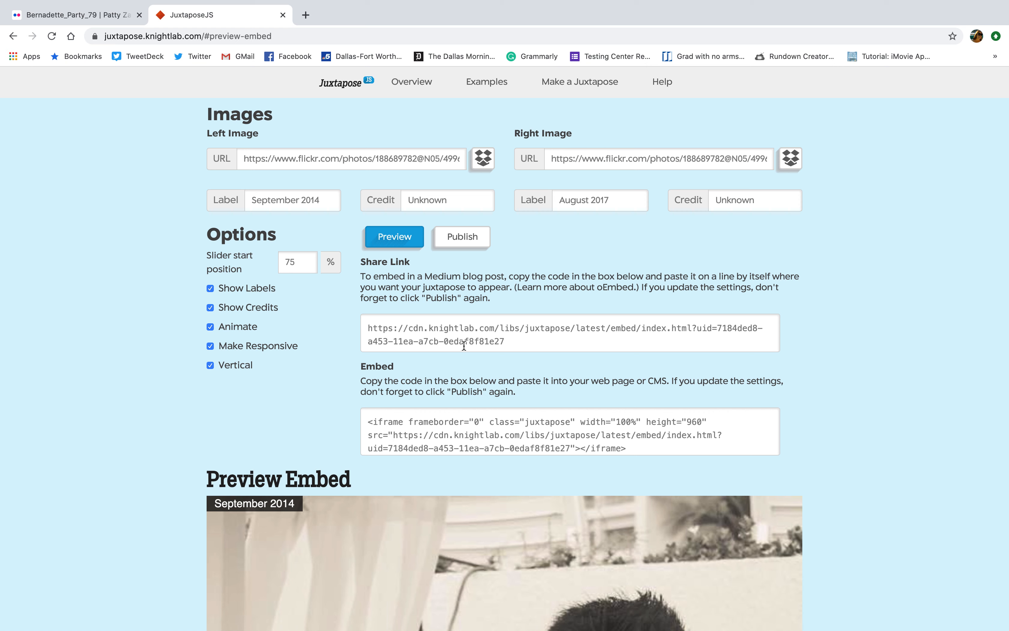
pyautogui.click(529, 343)
pyautogui.scroll(3, 542, 344)
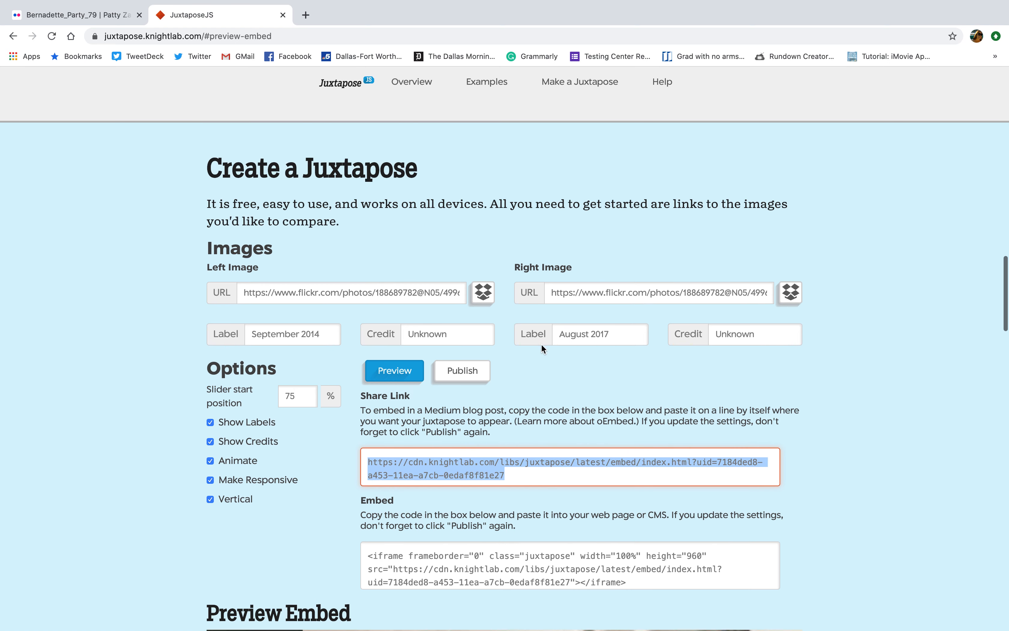
pyautogui.click(374, 403)
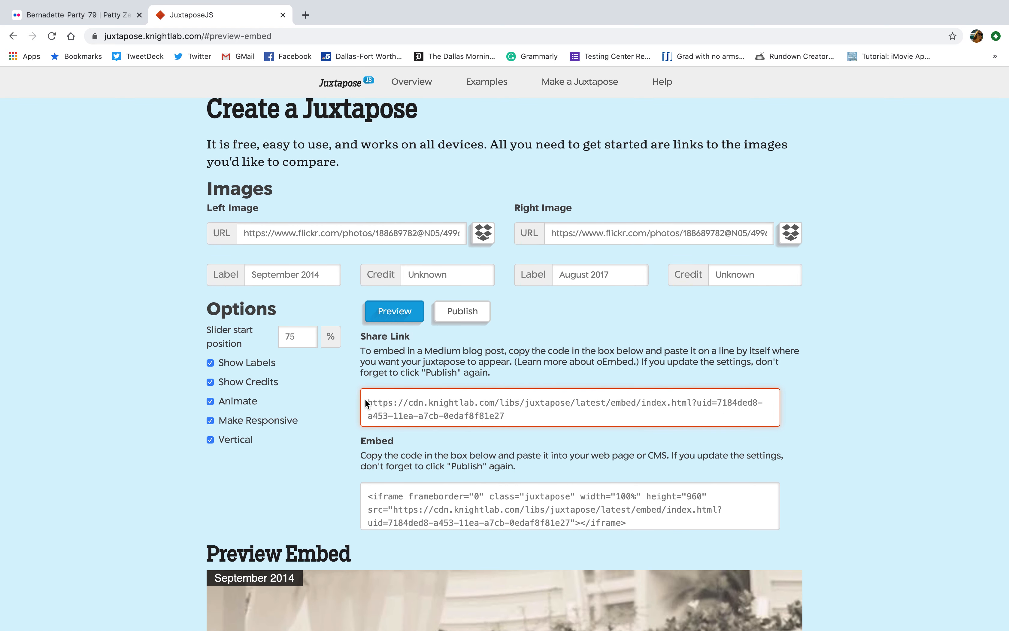
pyautogui.moveTo(373, 403); pyautogui.dragTo(551, 423)
pyautogui.press('super+c')
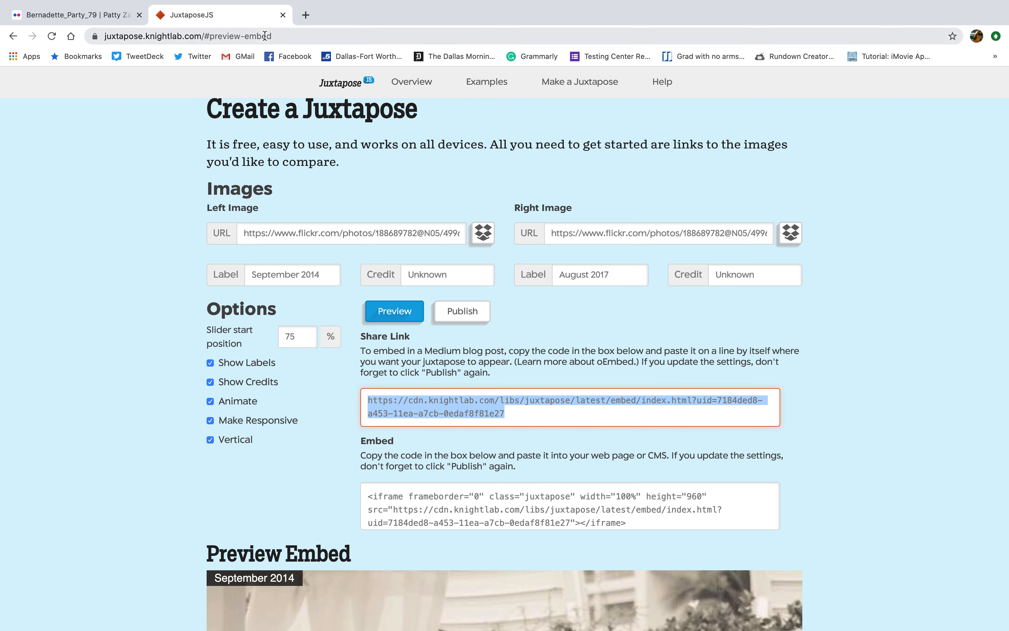
# Load the copied share link in a new browser tab.
pyautogui.click(306, 15)
pyautogui.press('super+v')
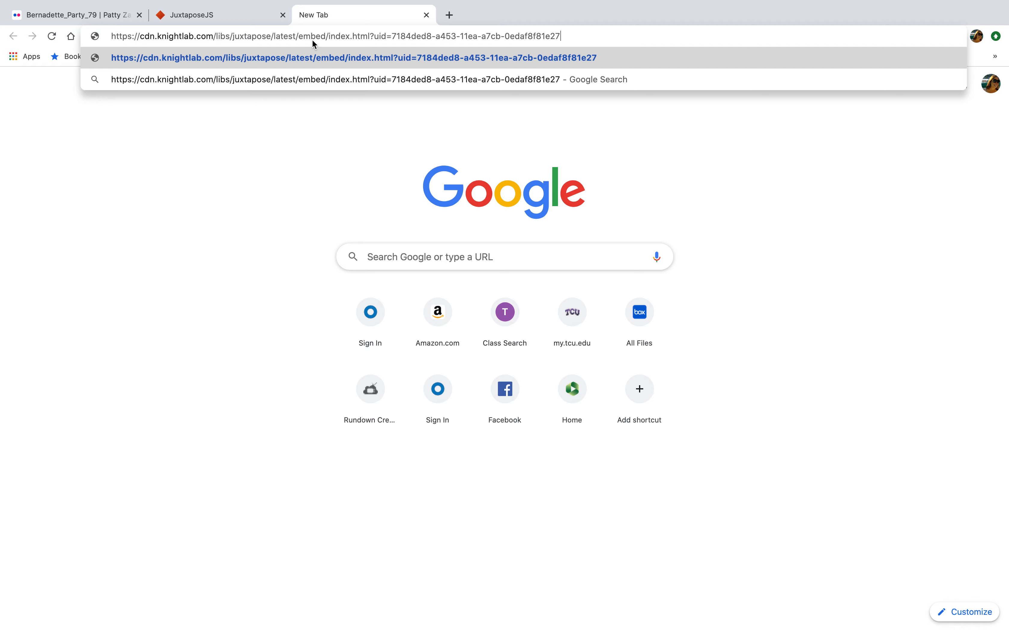
pyautogui.press('Return')
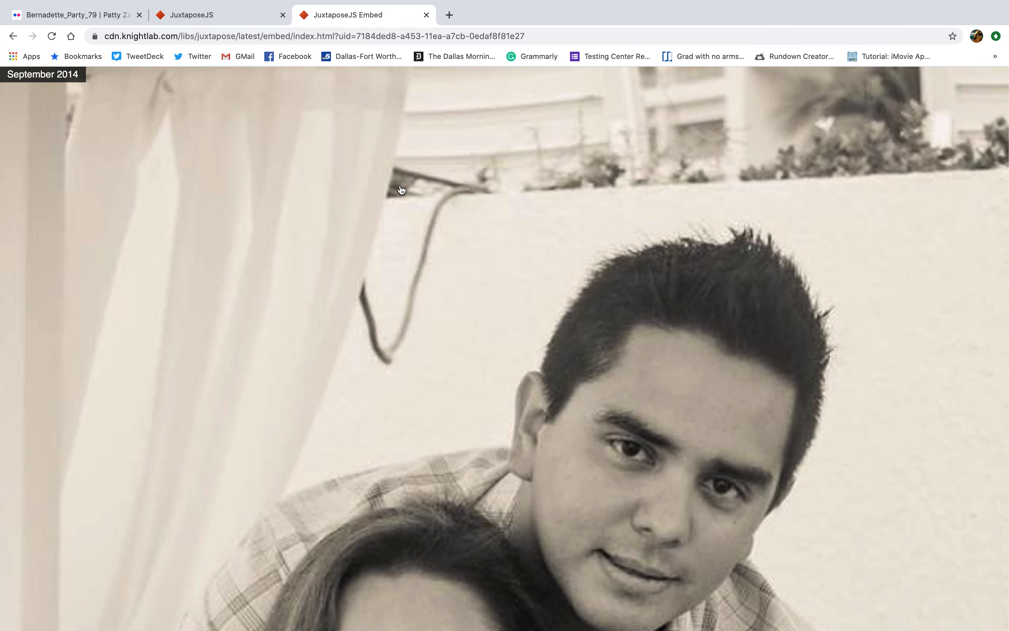
# Drag the published vertical slider to check it, then close that tab.
pyautogui.scroll(-10, 407, 186)
pyautogui.scroll(-5, 407, 186)
pyautogui.moveTo(509, 365); pyautogui.dragTo(480, 338)
pyautogui.scroll(5, 484, 333)
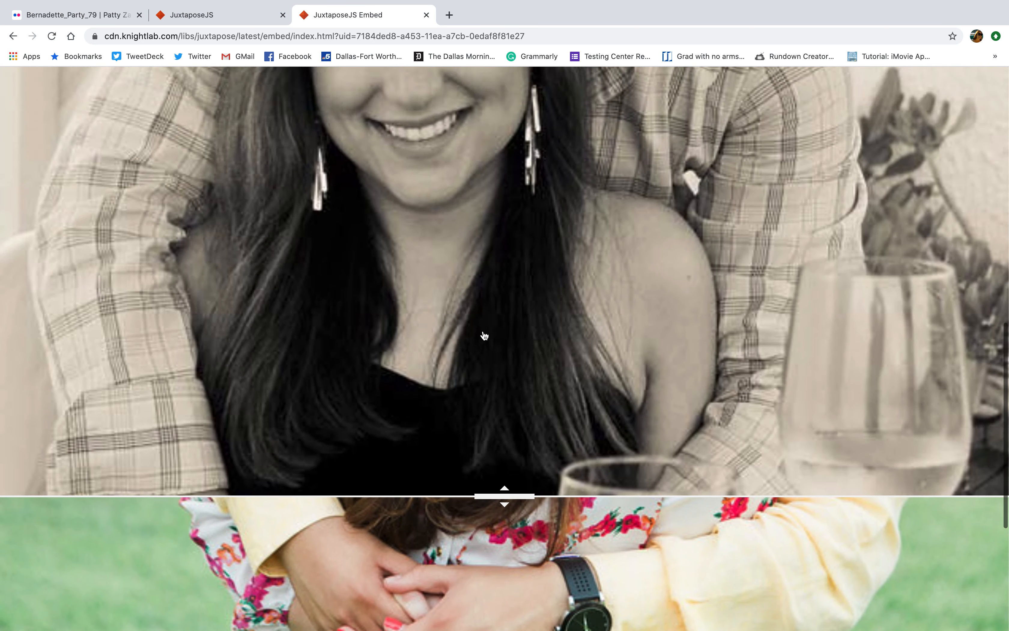
pyautogui.scroll(10, 475, 330)
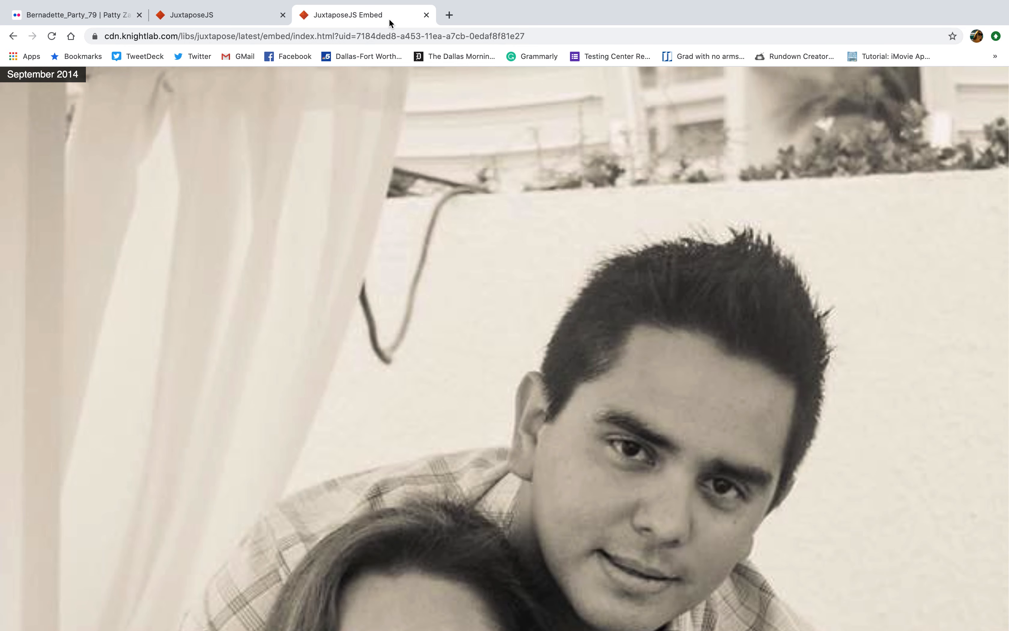
pyautogui.click(427, 15)
pyautogui.click(601, 521)
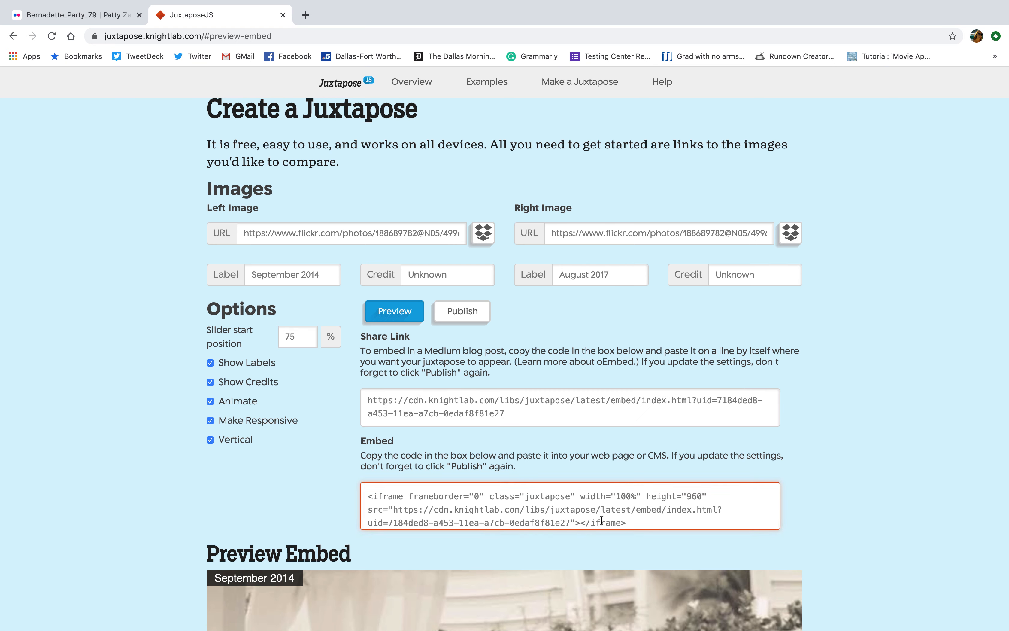
pyautogui.scroll(-1, 603, 521)
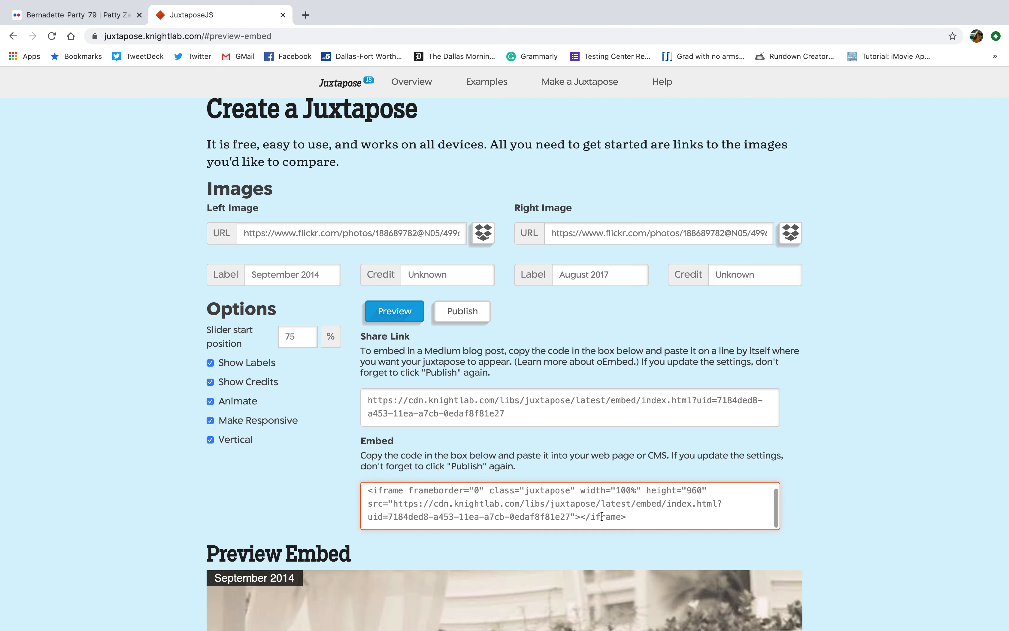
pyautogui.scroll(1, 649, 512)
pyautogui.scroll(-10, 834, 524)
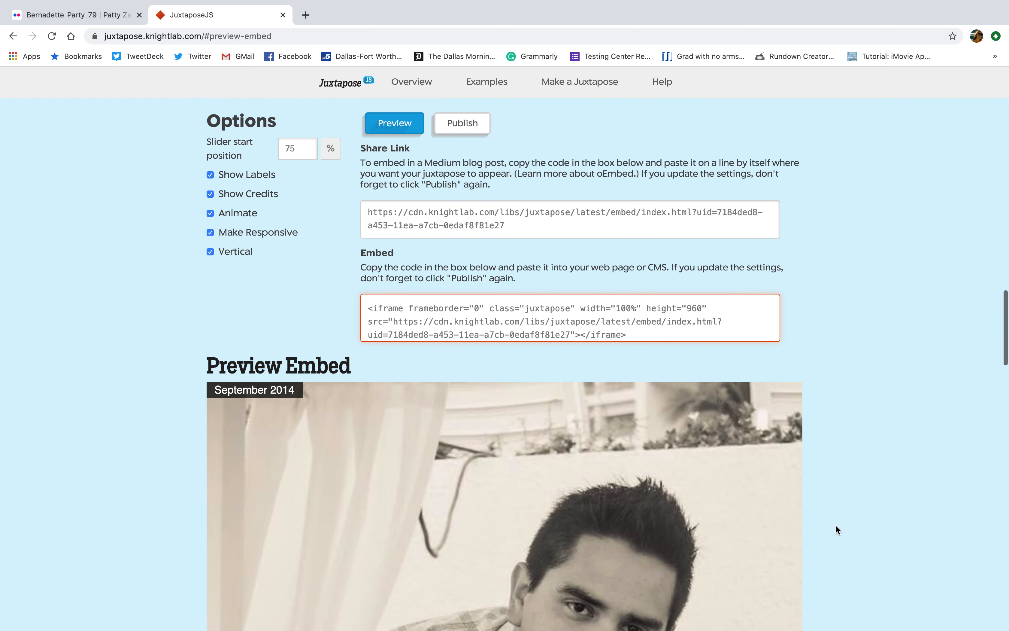
pyautogui.scroll(-5, 836, 526)
pyautogui.scroll(15, 836, 527)
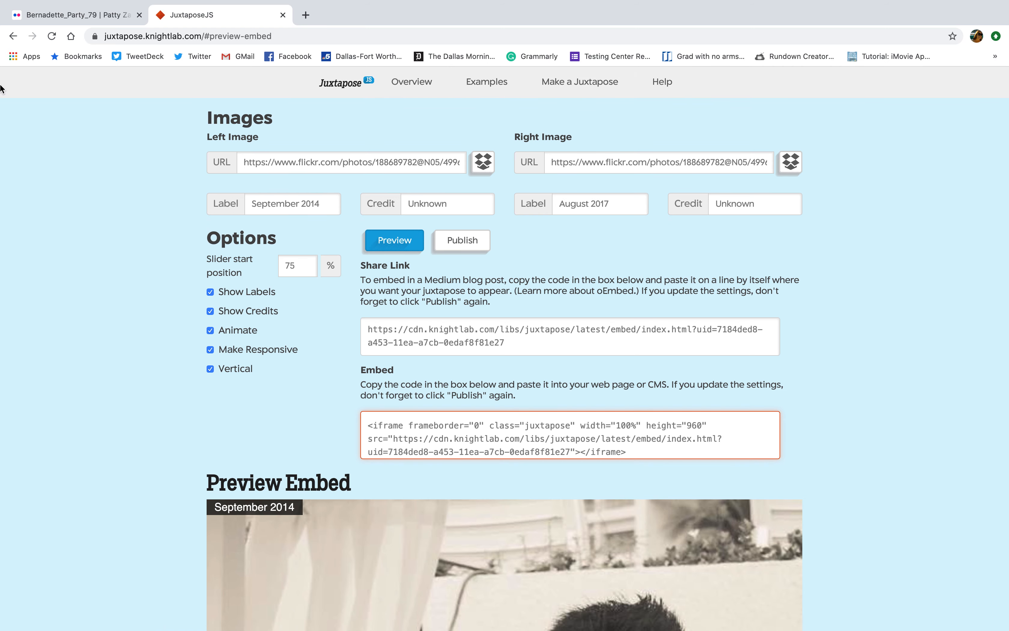
pyautogui.scroll(20, 203, 135)
pyautogui.scroll(10, 400, 171)
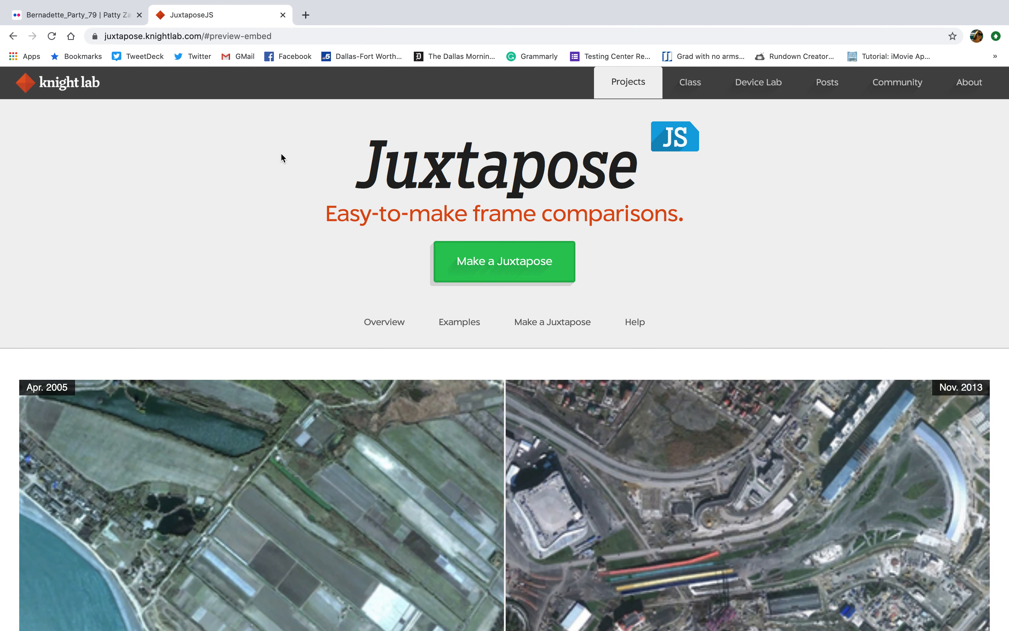